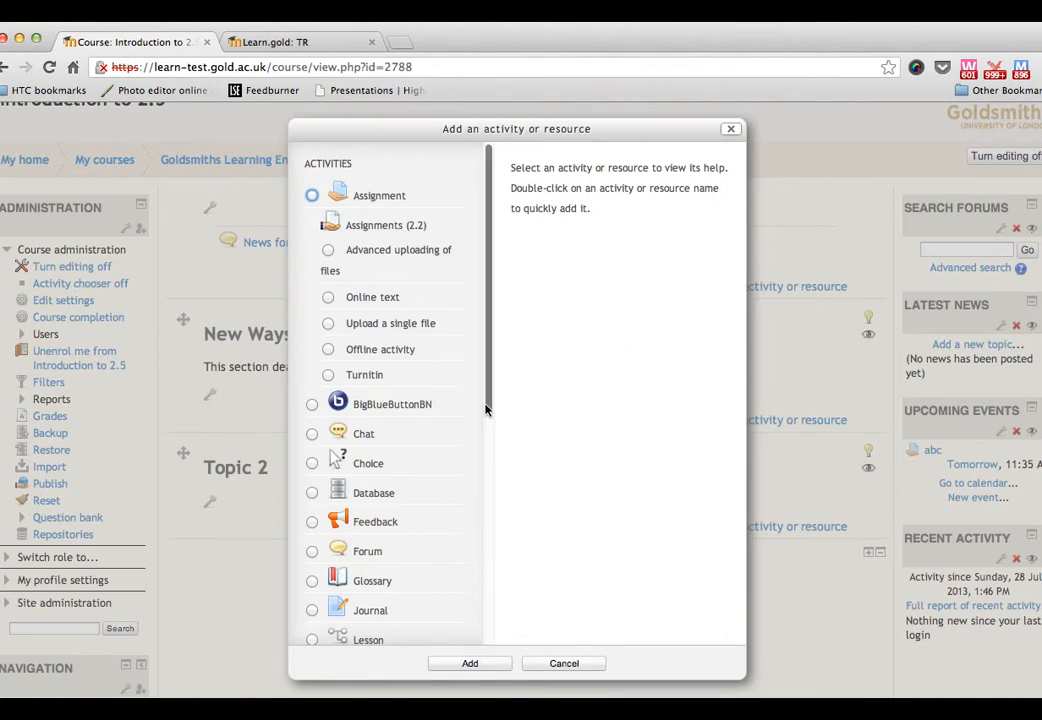
Step: Add an Assignment activity to the New Ways with Assignments section and name it "This is an Assignment"
{"action": "scroll", "coordinate": [488, 419], "scroll_direction": "down", "scroll_amount": 6}
{"action": "scroll", "coordinate": [490, 586], "scroll_direction": "up", "scroll_amount": 6}
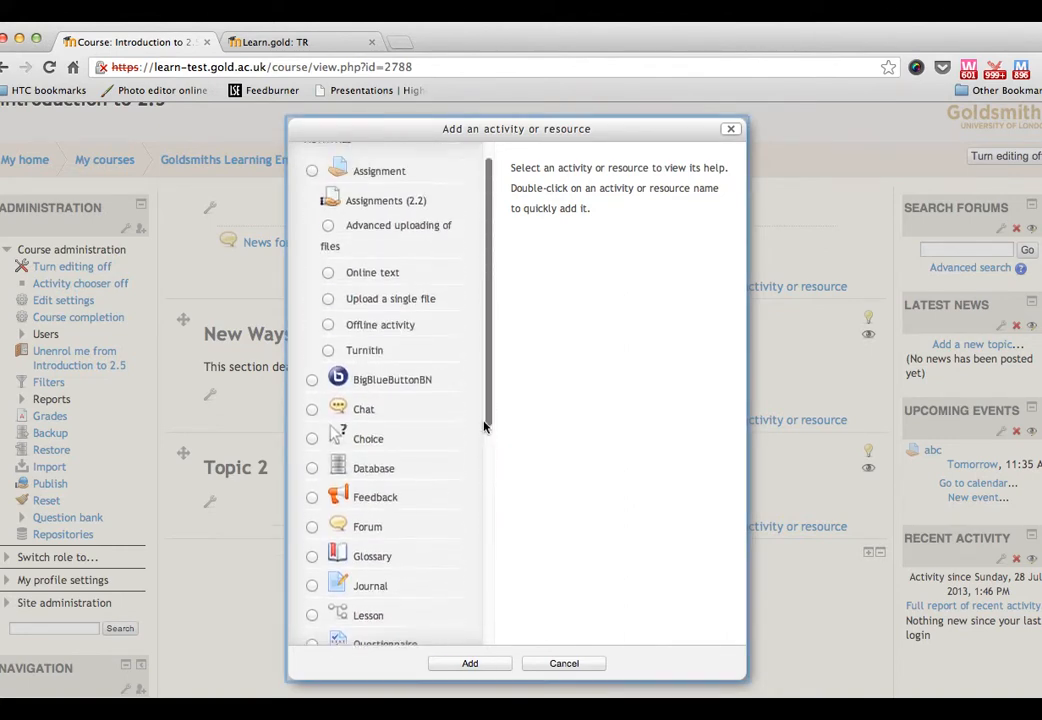
{"action": "left_click", "coordinate": [313, 196]}
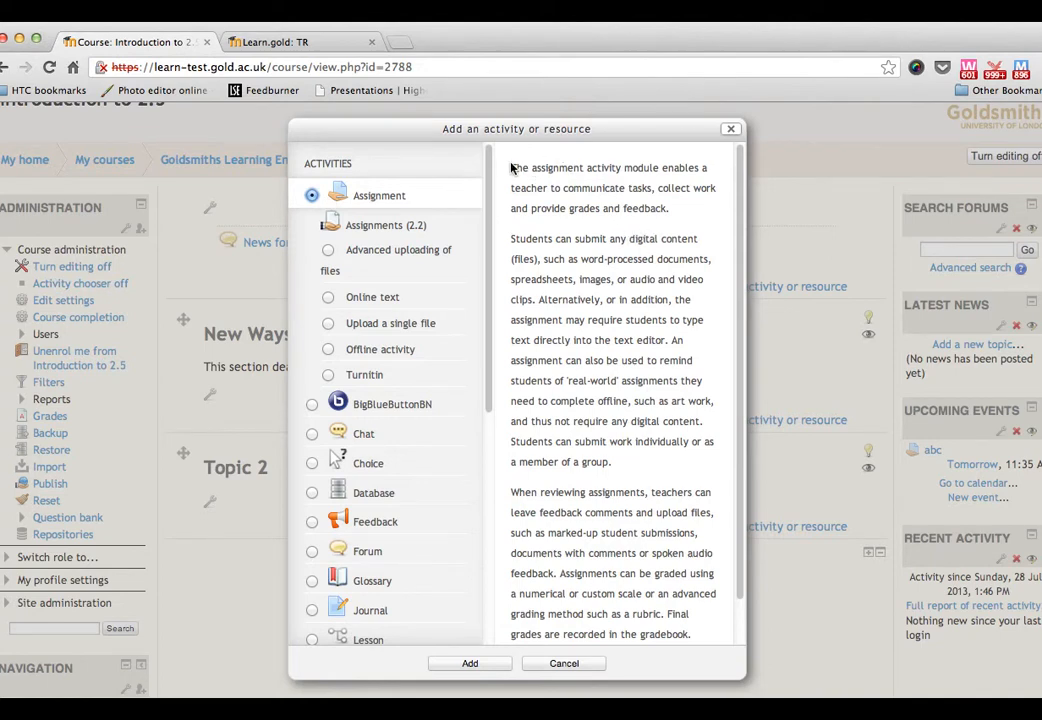
{"action": "mouse_move", "coordinate": [521, 187]}
{"action": "left_mouse_down"}
{"action": "mouse_move", "coordinate": [510, 166]}
{"action": "mouse_move", "coordinate": [660, 530]}
{"action": "mouse_move", "coordinate": [620, 575]}
{"action": "mouse_move", "coordinate": [630, 605]}
{"action": "mouse_move", "coordinate": [508, 167]}
{"action": "left_mouse_up"}
{"action": "left_click", "coordinate": [470, 663]}
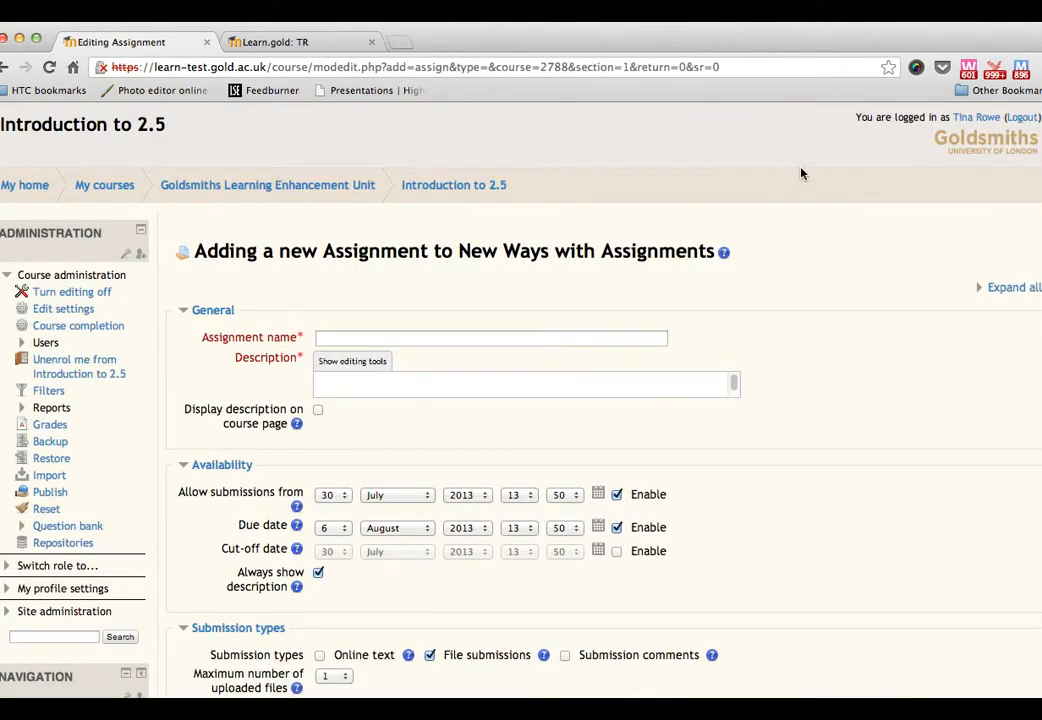
{"action": "left_click", "coordinate": [488, 337]}
{"action": "type", "text": "This is an Assignment"}
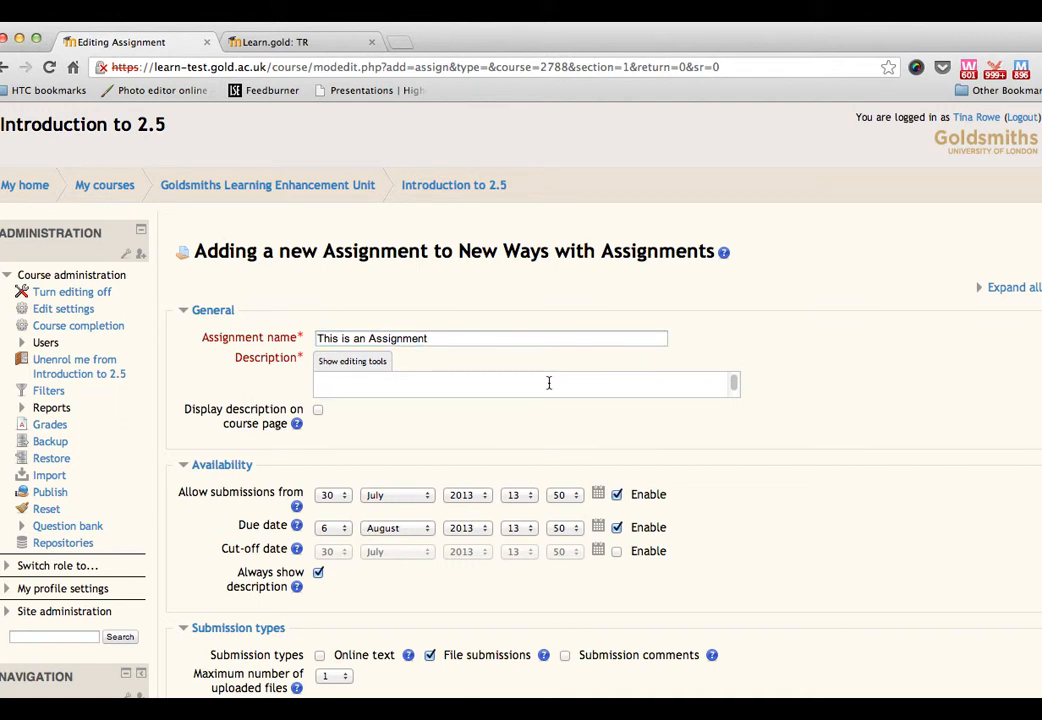
Step: Enlarge the description editor and enter "Write 2,000 words on why Goldsmiths is the best place in the world, or not, as the case may be."
{"action": "left_click", "coordinate": [352, 362]}
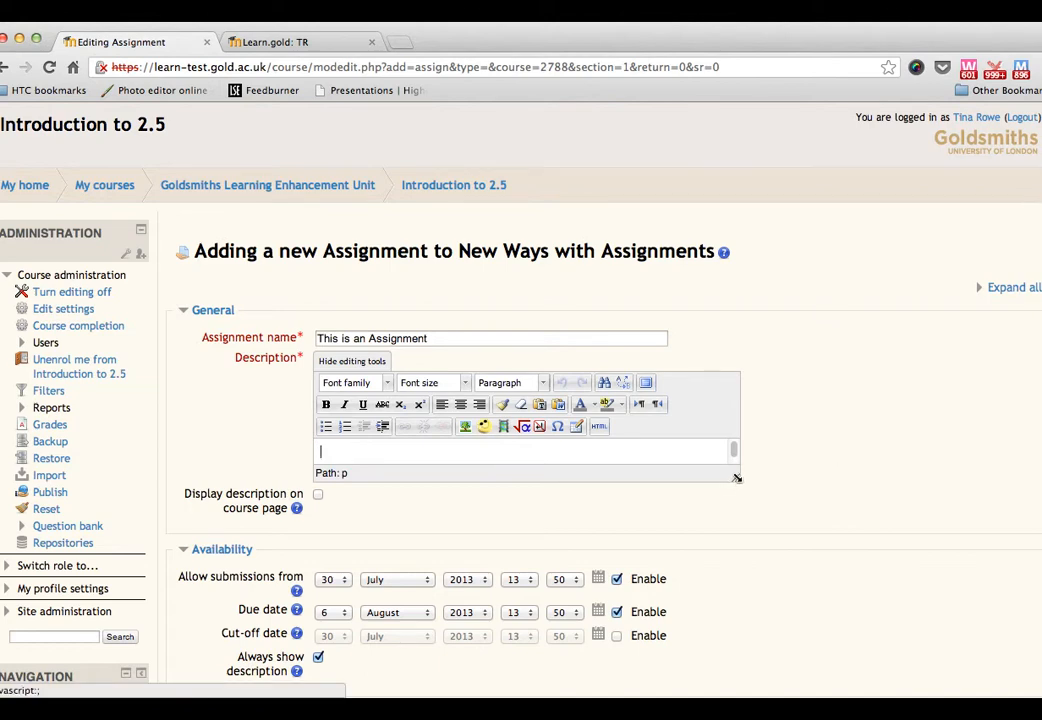
{"action": "left_click_drag", "start_coordinate": [737, 478], "coordinate": [819, 665]}
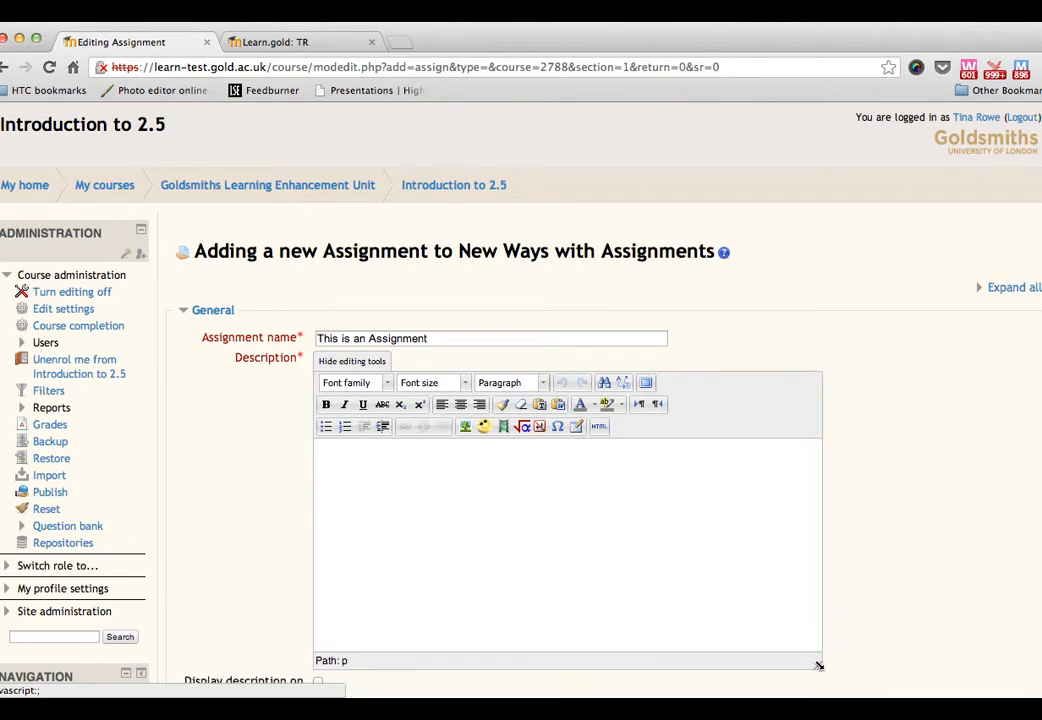
{"action": "left_click", "coordinate": [547, 497]}
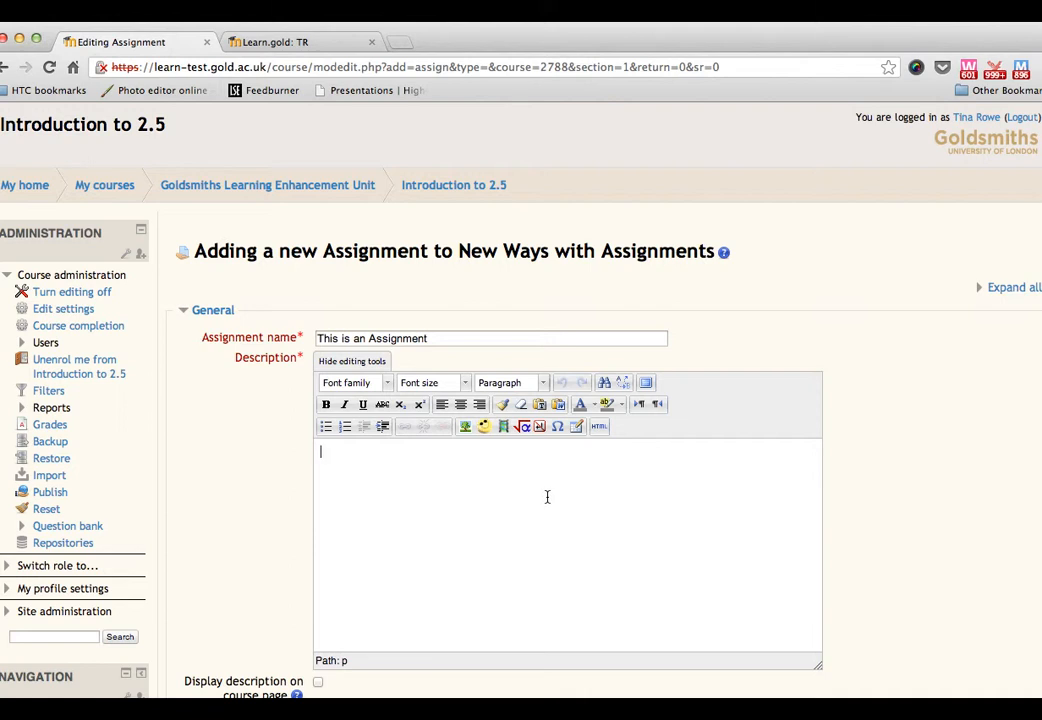
{"action": "type", "text": "Write 2,000 words on why Goldsmiths is the best place in the world, or not, as the case may be."}
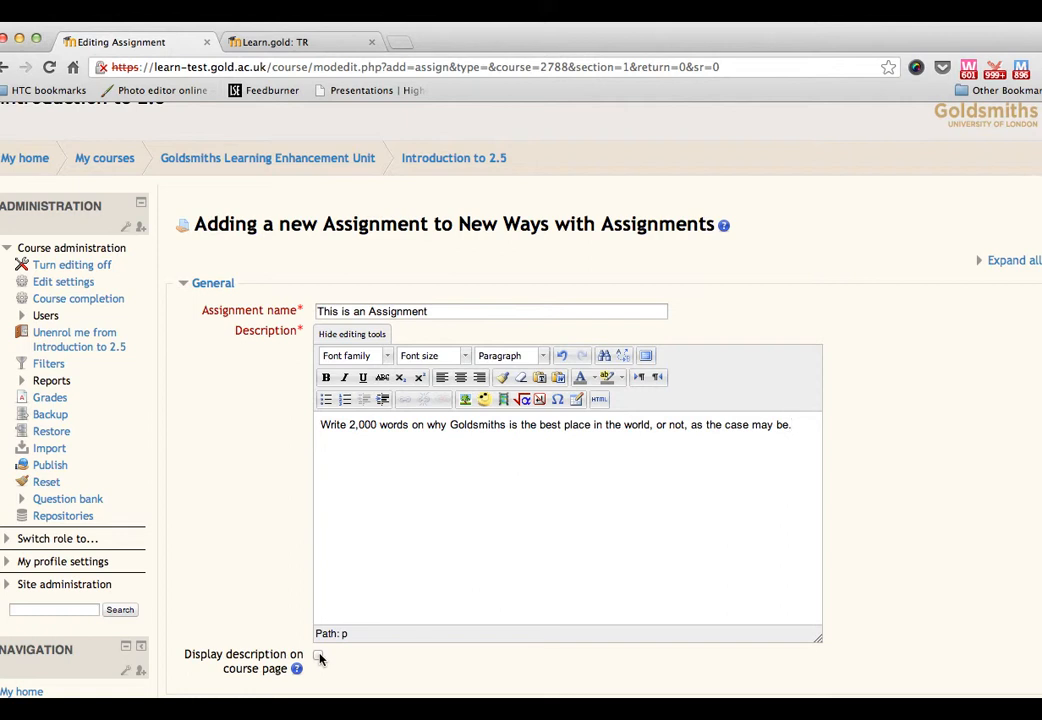
Step: Expand all sections of the assignment form and review the available settings through to activity completion
{"action": "scroll", "coordinate": [455, 518], "scroll_direction": "down", "scroll_amount": 10}
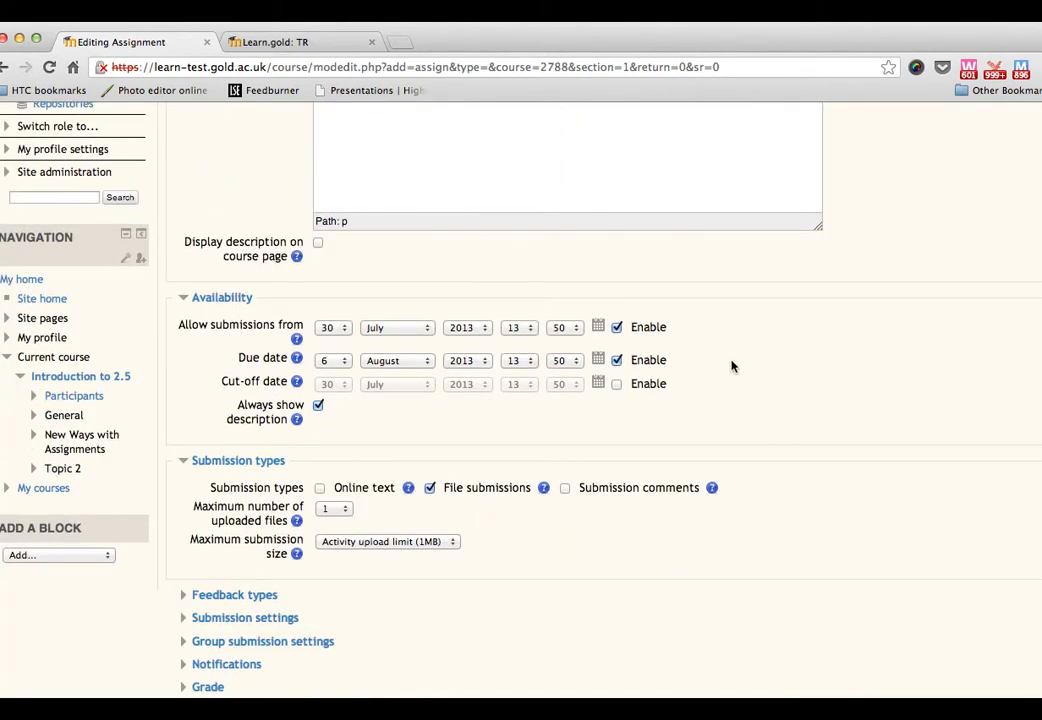
{"action": "scroll", "coordinate": [731, 366], "scroll_direction": "up", "scroll_amount": 2}
{"action": "scroll", "coordinate": [731, 366], "scroll_direction": "down", "scroll_amount": 4}
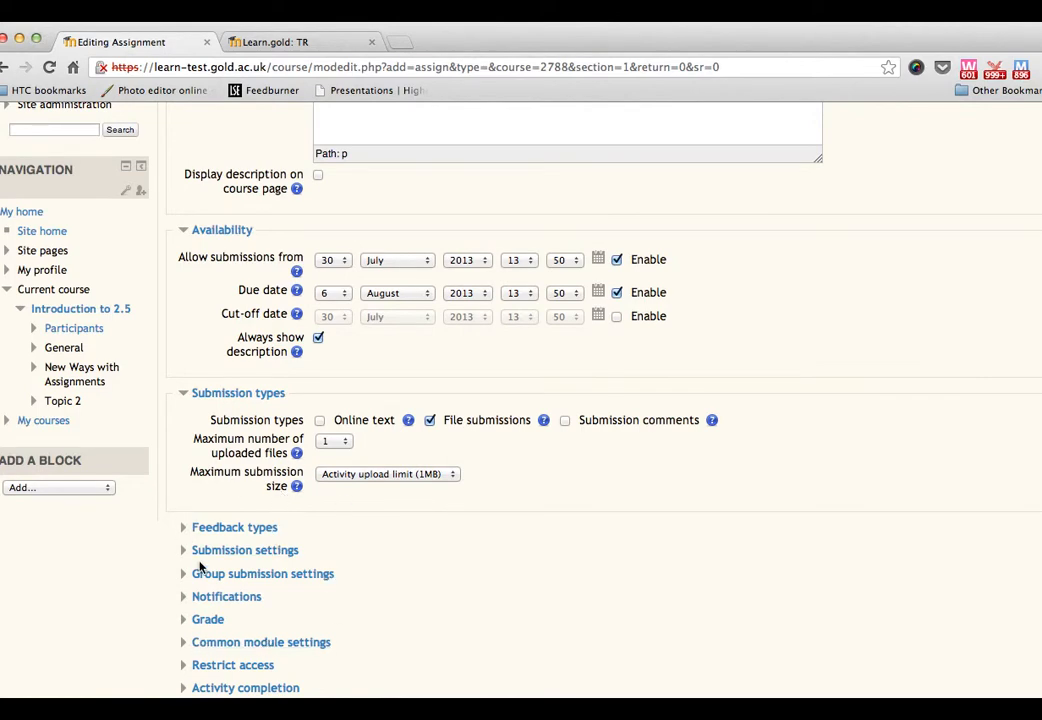
{"action": "scroll", "coordinate": [945, 320], "scroll_direction": "up", "scroll_amount": 13}
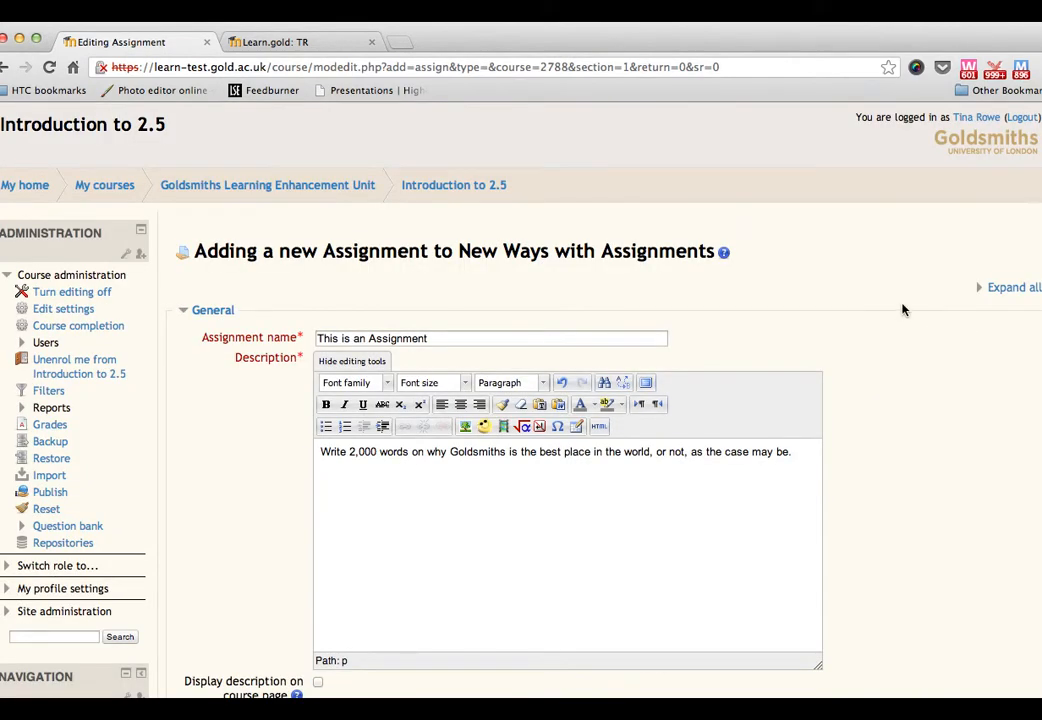
{"action": "left_click", "coordinate": [1024, 294]}
{"action": "scroll", "coordinate": [998, 387], "scroll_direction": "down", "scroll_amount": 5}
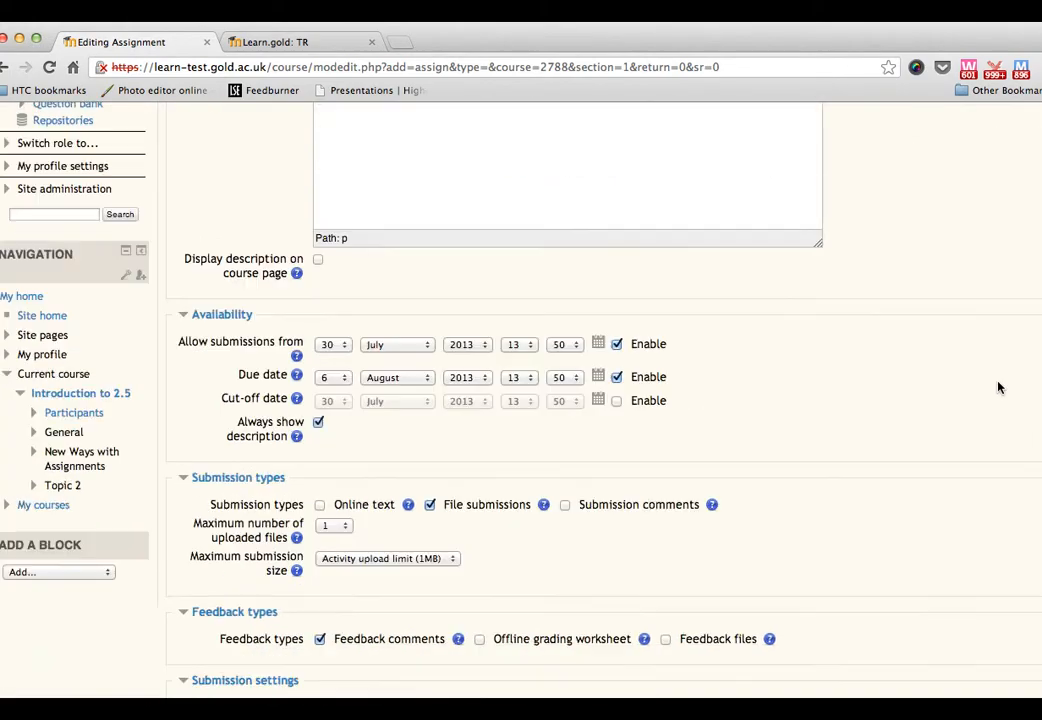
{"action": "scroll", "coordinate": [998, 387], "scroll_direction": "down", "scroll_amount": 10}
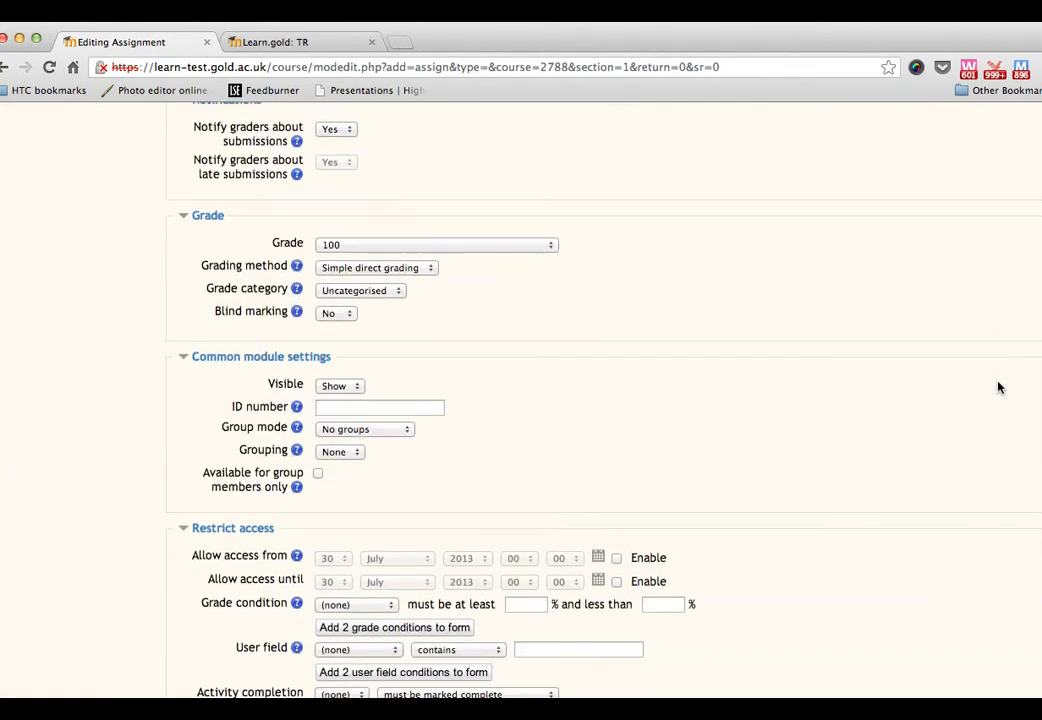
{"action": "scroll", "coordinate": [998, 387], "scroll_direction": "down", "scroll_amount": 4}
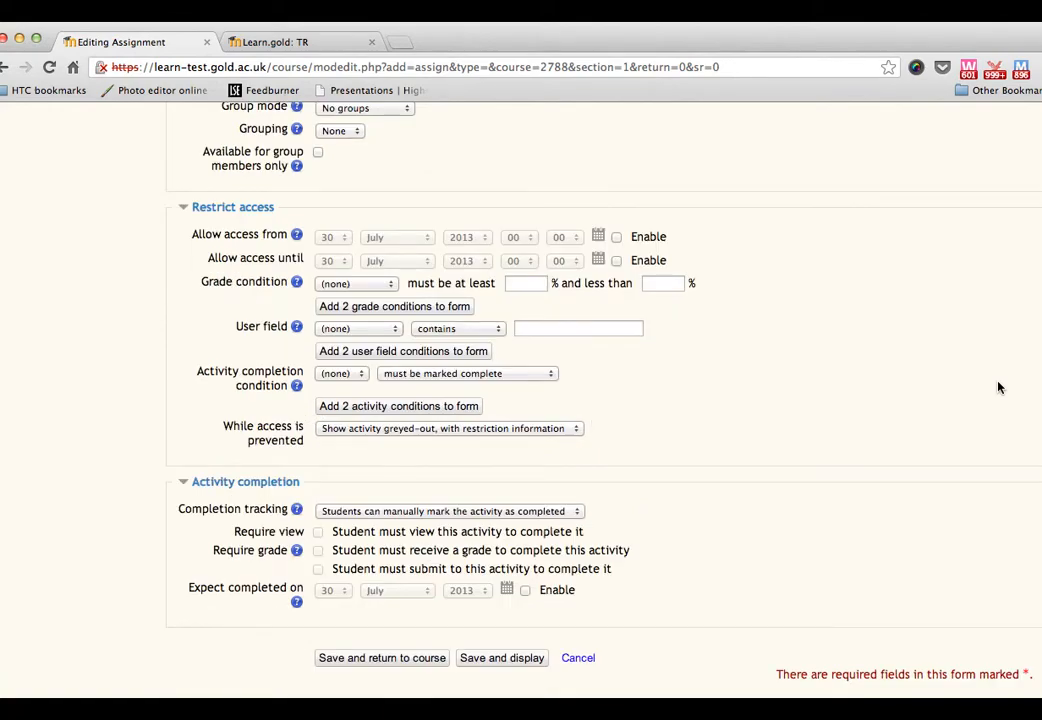
{"action": "scroll", "coordinate": [998, 387], "scroll_direction": "up", "scroll_amount": 3}
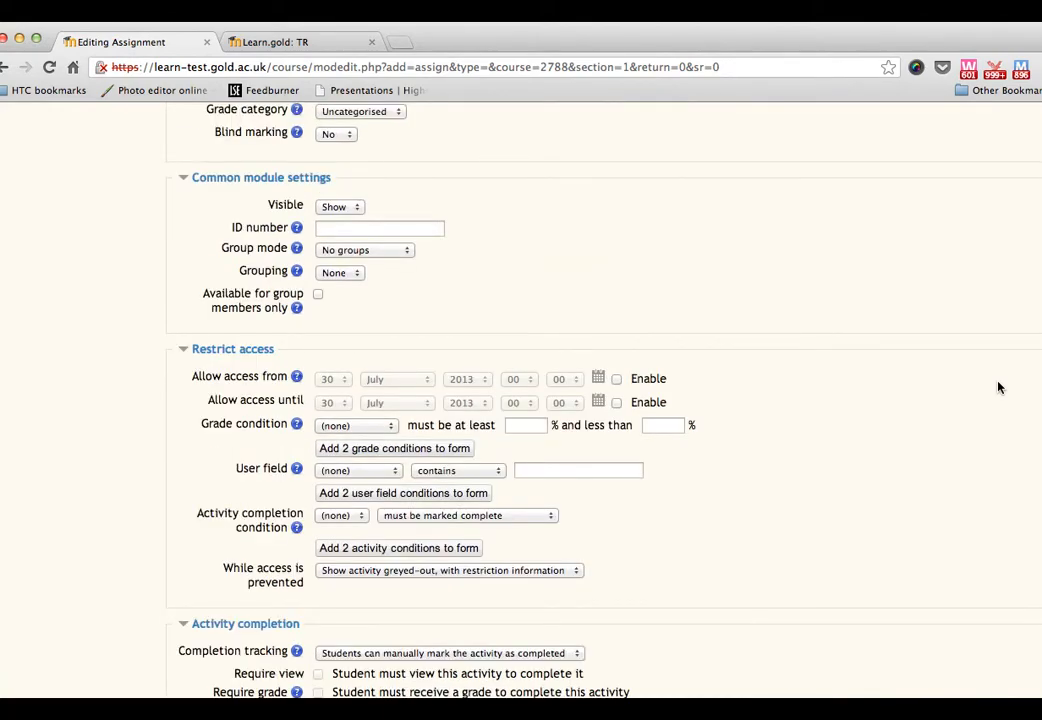
Step: Enable the assignment's cut-off date and set its time to 14:15 on 30 July 2013
{"action": "scroll", "coordinate": [998, 387], "scroll_direction": "up", "scroll_amount": 10}
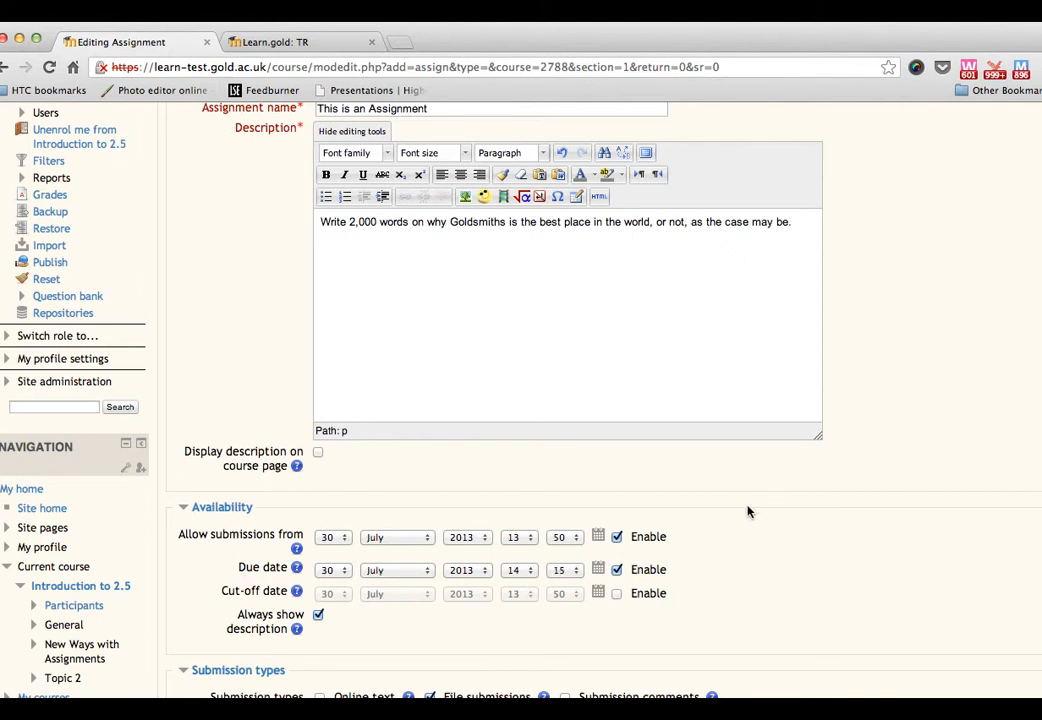
{"action": "left_click_drag", "start_coordinate": [218, 592], "coordinate": [289, 591]}
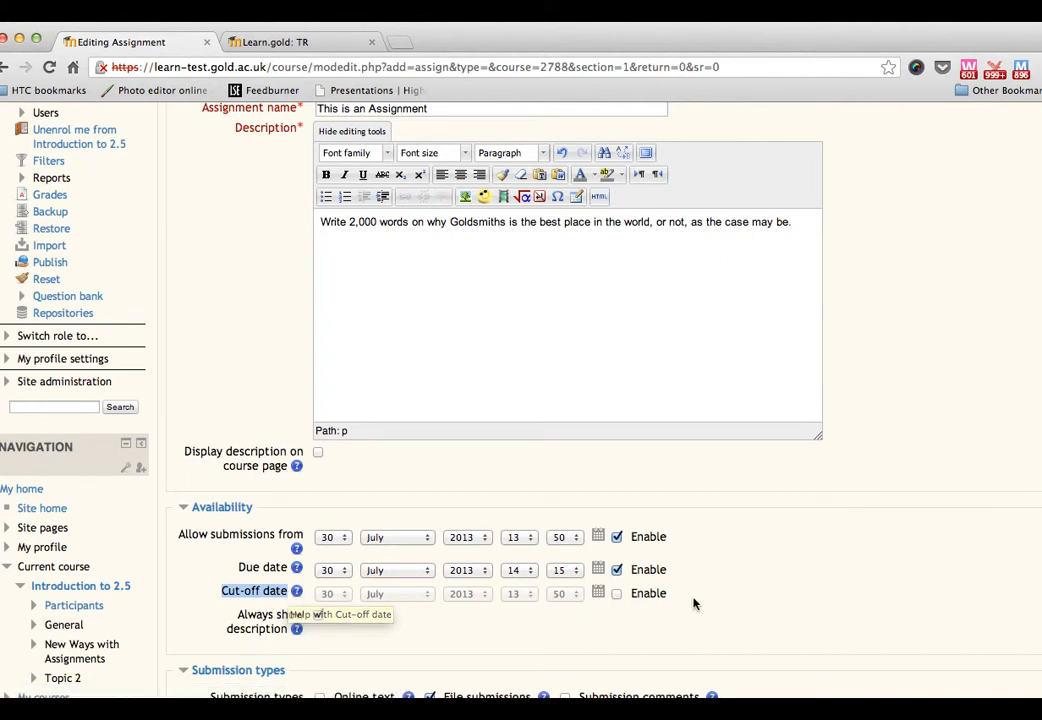
{"action": "left_click", "coordinate": [617, 594]}
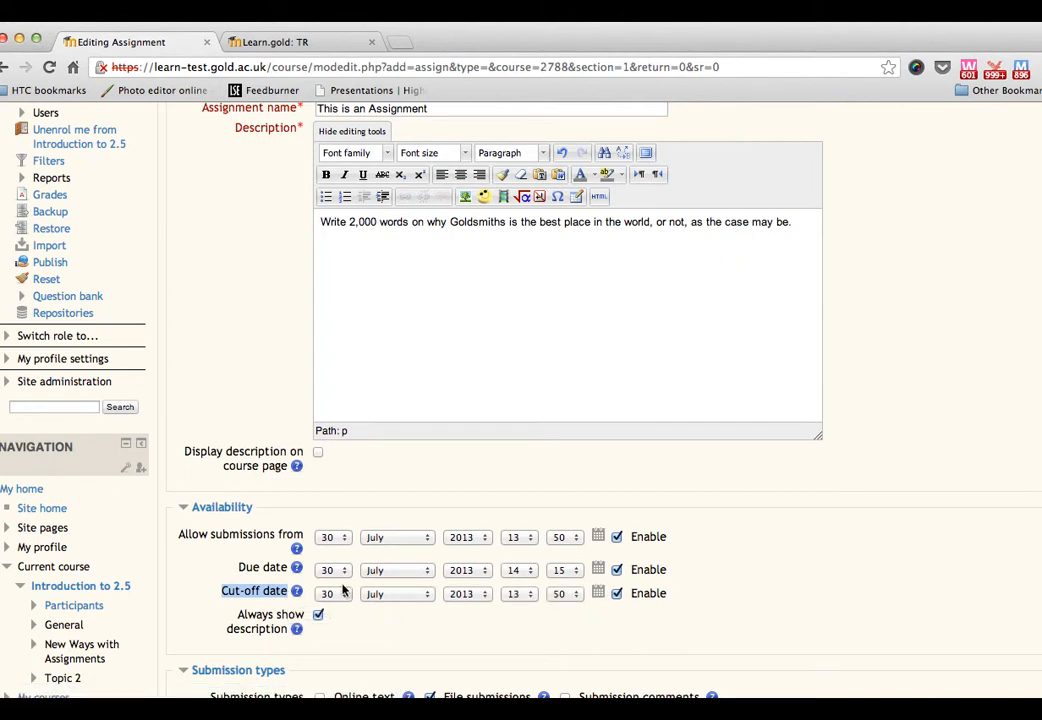
{"action": "left_click", "coordinate": [535, 597]}
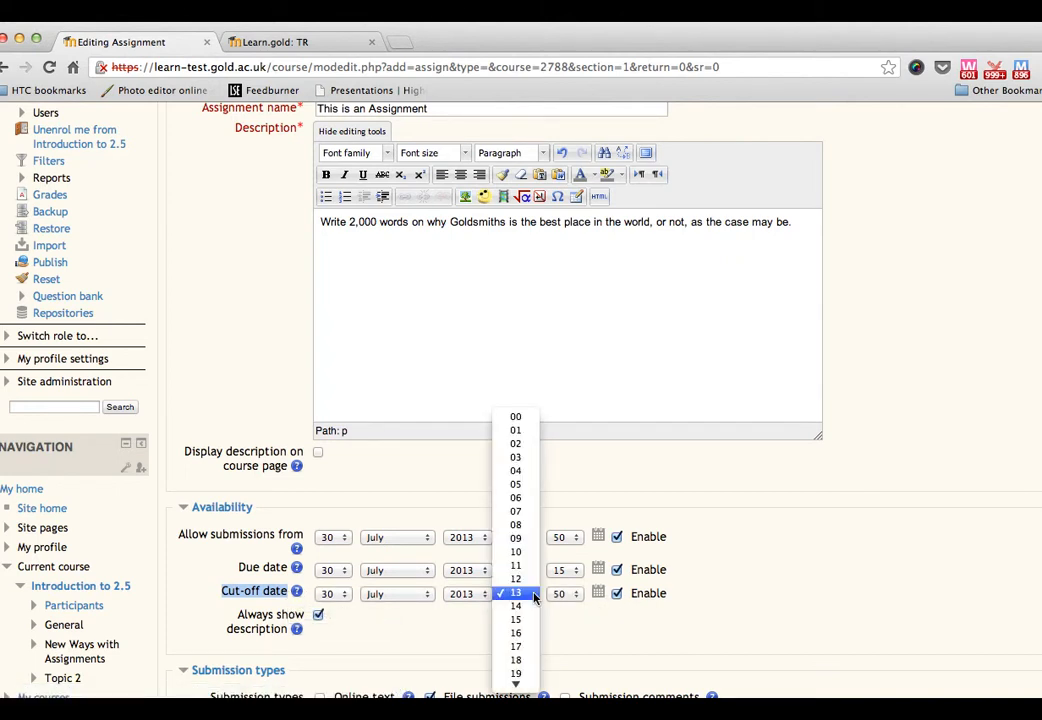
{"action": "left_click", "coordinate": [528, 609]}
{"action": "left_click", "coordinate": [566, 594]}
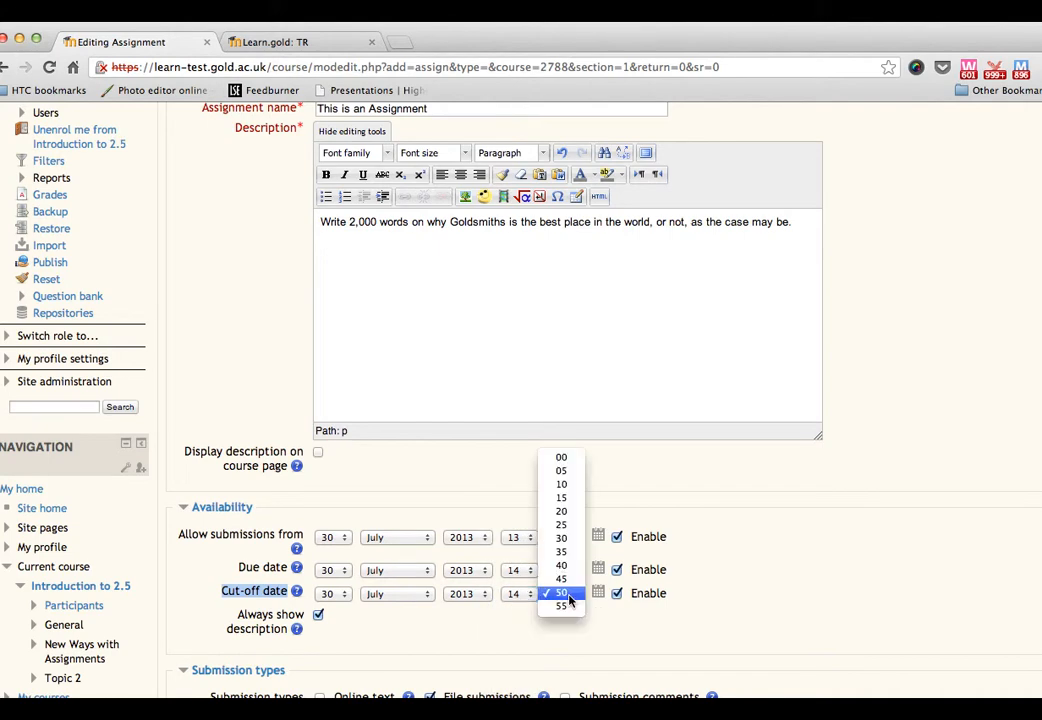
{"action": "left_click", "coordinate": [570, 499]}
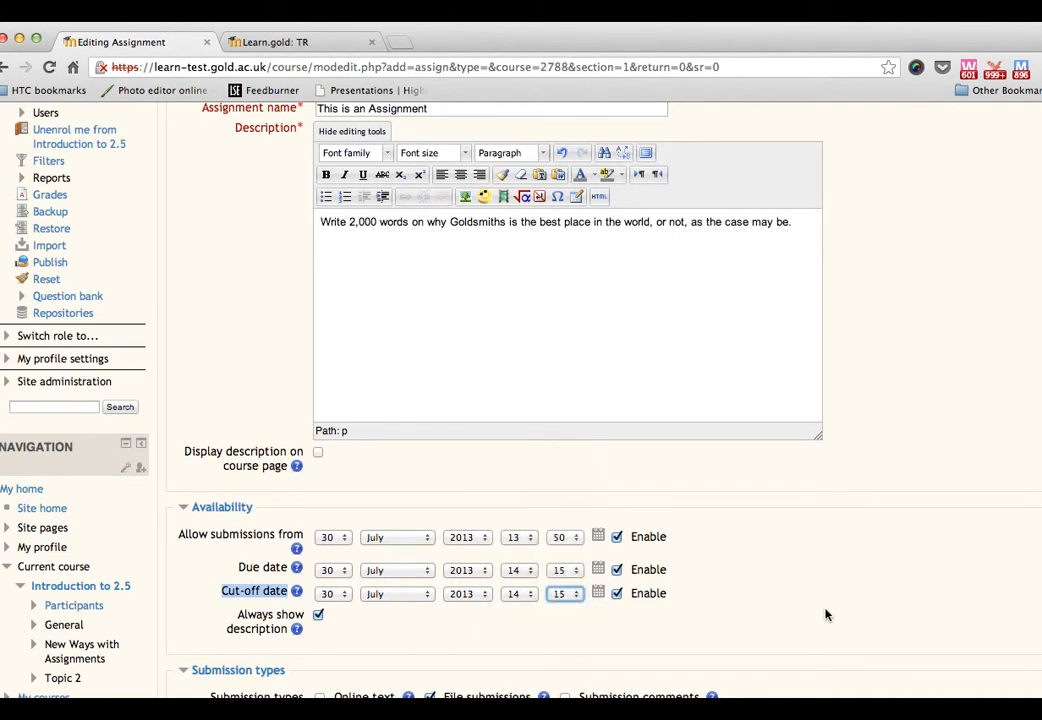
Step: Enable submission comments for the assignment, and add the offline grading worksheet and feedback files as feedback types
{"action": "scroll", "coordinate": [830, 586], "scroll_direction": "down", "scroll_amount": 5}
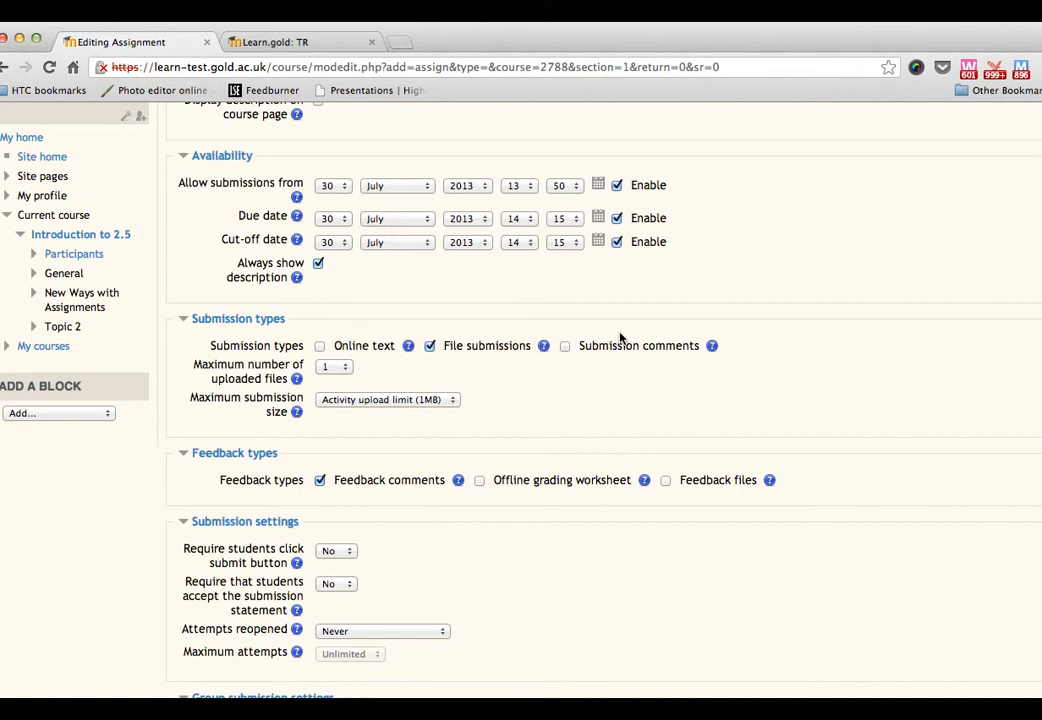
{"action": "left_click", "coordinate": [565, 346]}
{"action": "left_click", "coordinate": [334, 367]}
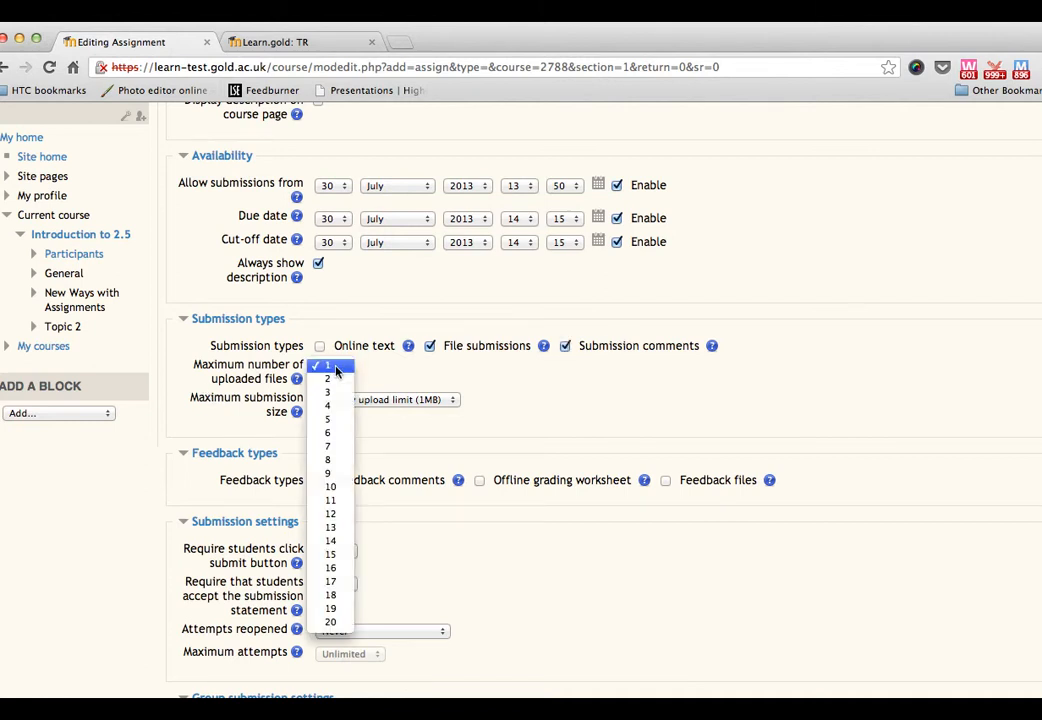
{"action": "left_click", "coordinate": [530, 370]}
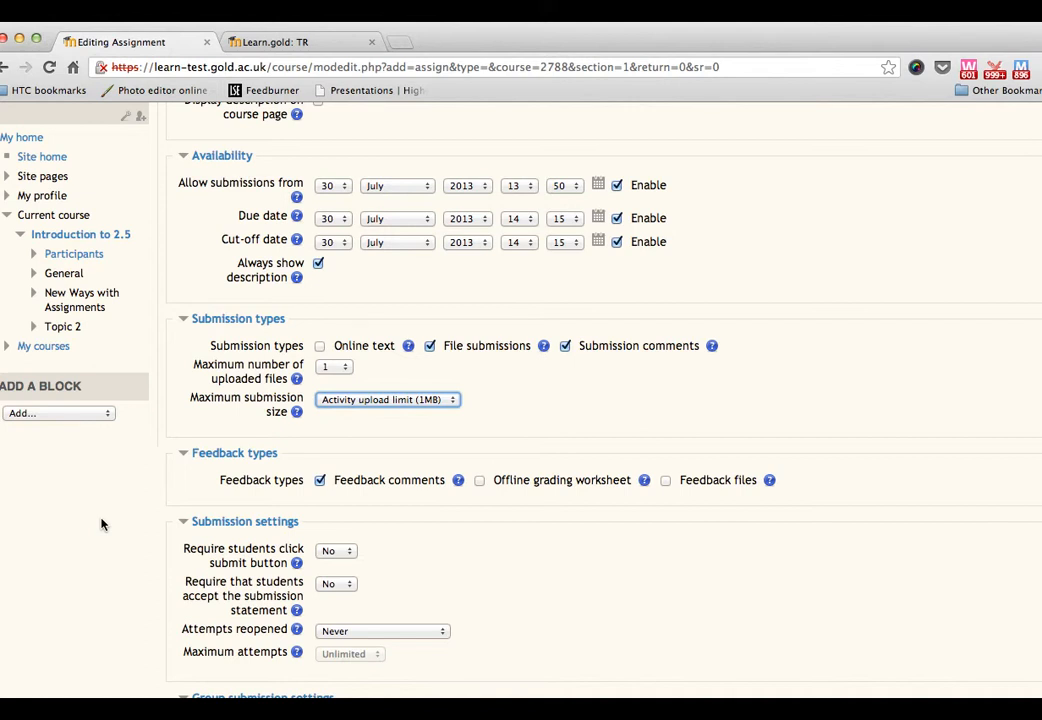
{"action": "left_click", "coordinate": [479, 482]}
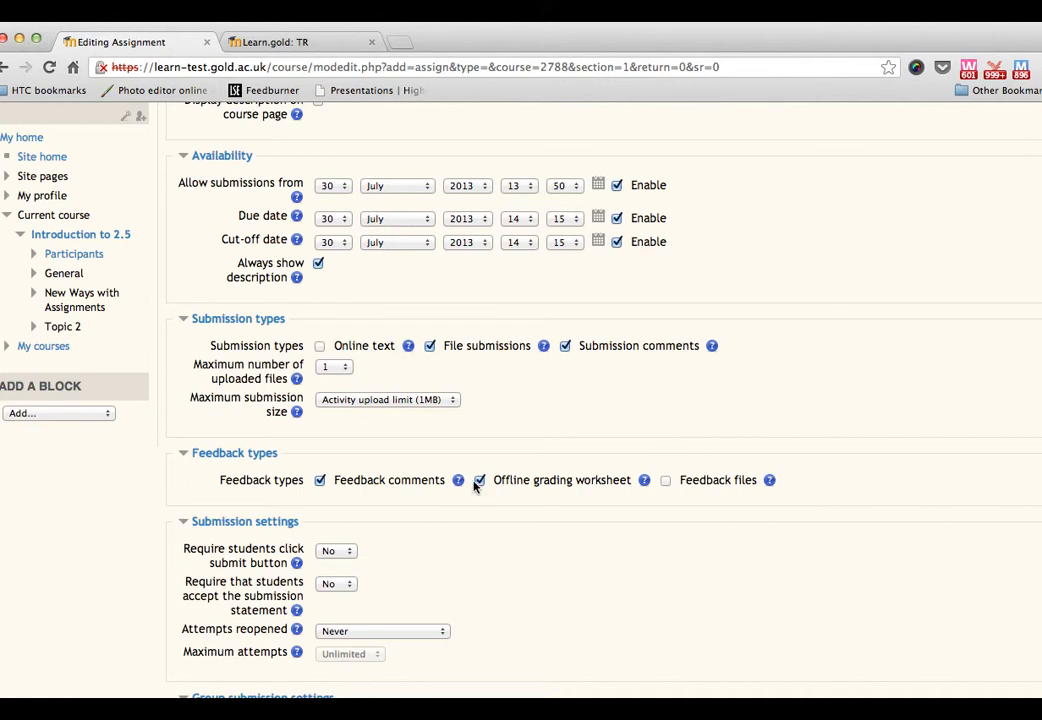
{"action": "left_click", "coordinate": [665, 481]}
Step: Set blind marking to Yes in the assignment's grade settings
{"action": "scroll", "coordinate": [697, 495], "scroll_direction": "down", "scroll_amount": 3}
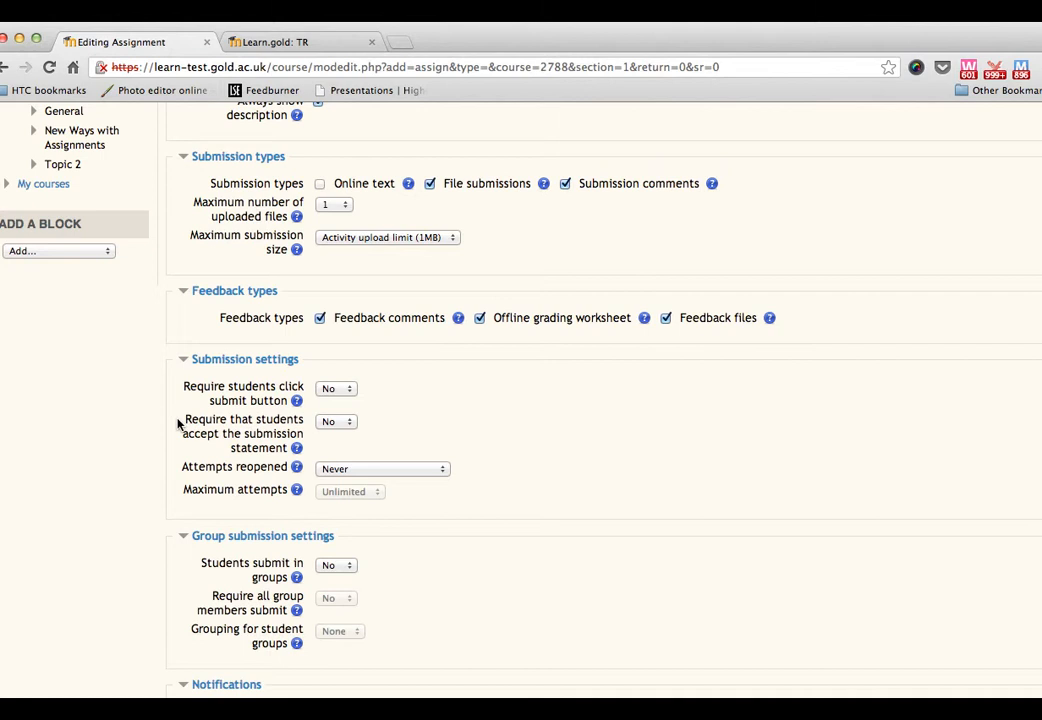
{"action": "scroll", "coordinate": [307, 369], "scroll_direction": "down", "scroll_amount": 5}
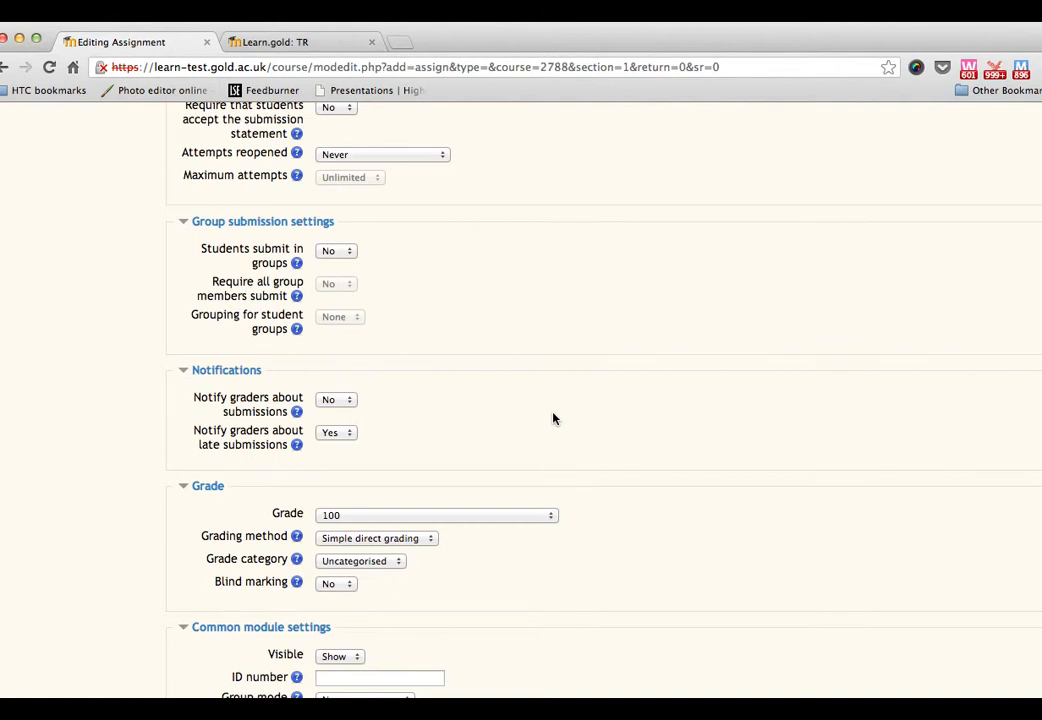
{"action": "scroll", "coordinate": [553, 418], "scroll_direction": "down", "scroll_amount": 3}
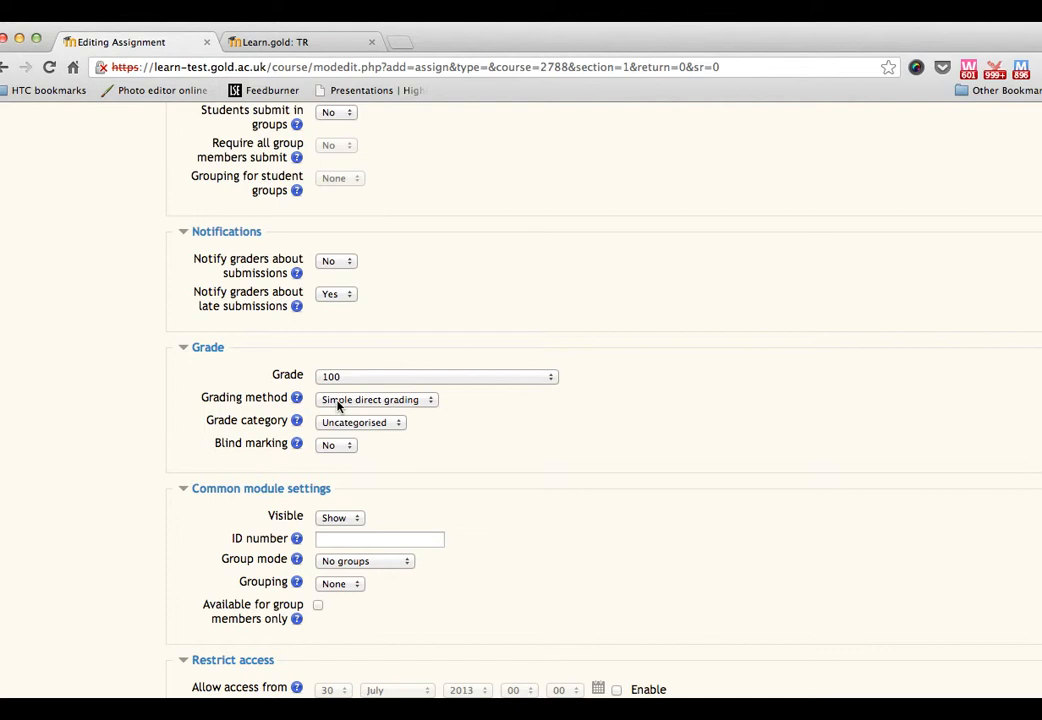
{"action": "left_click_drag", "start_coordinate": [210, 443], "coordinate": [292, 449]}
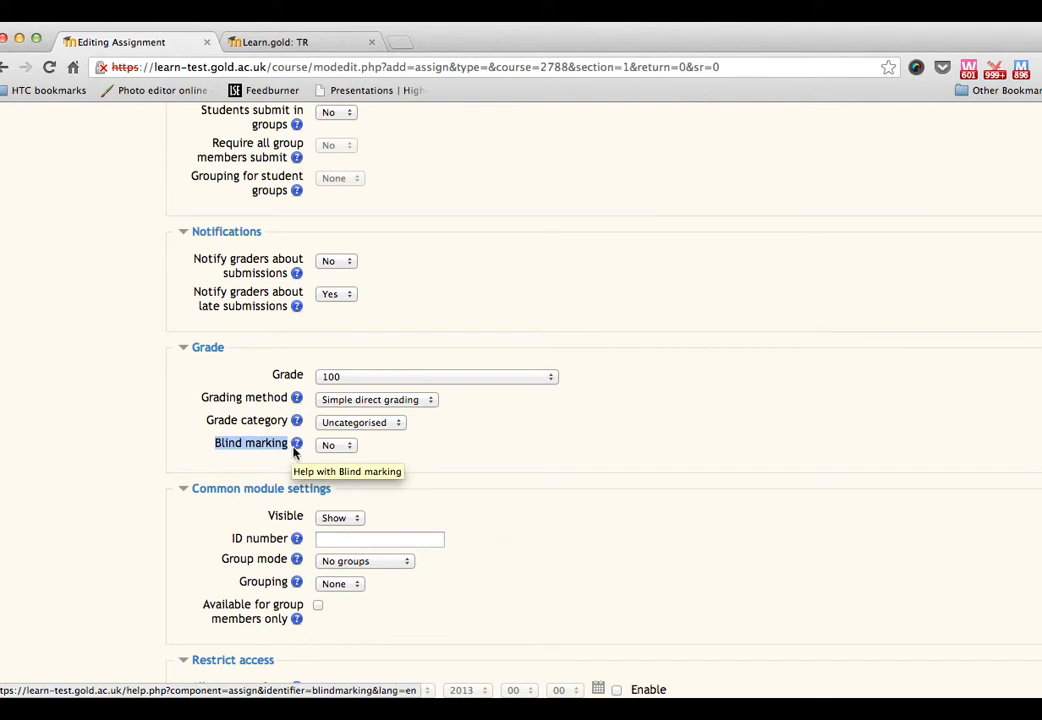
{"action": "left_click", "coordinate": [332, 447]}
{"action": "left_click", "coordinate": [333, 462]}
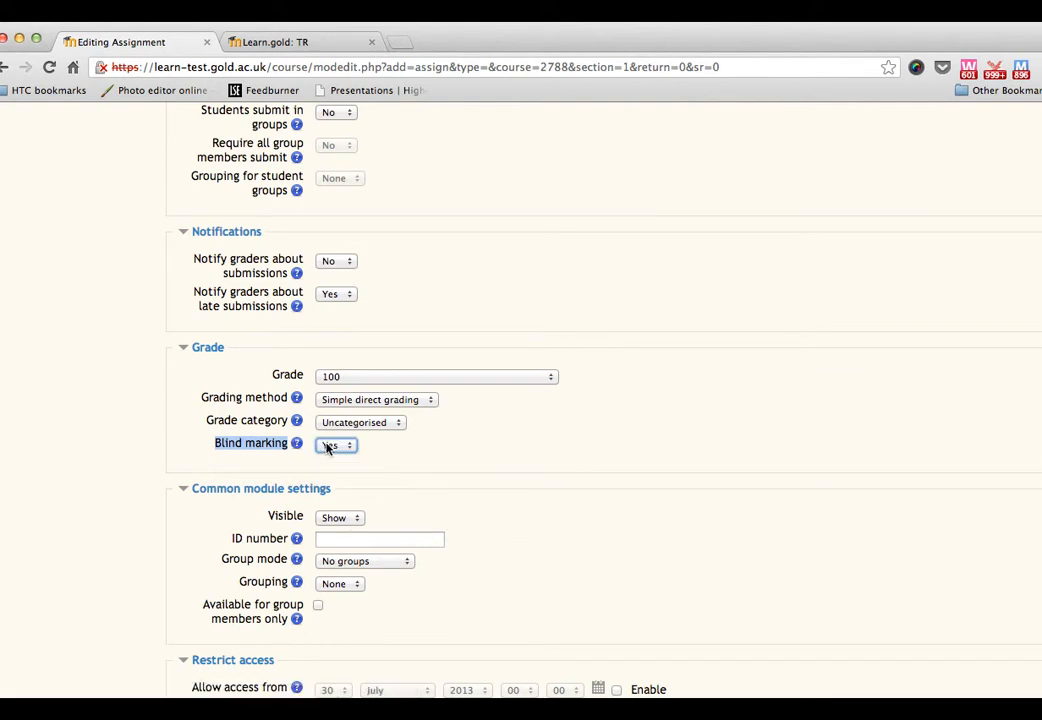
{"action": "left_click", "coordinate": [420, 451]}
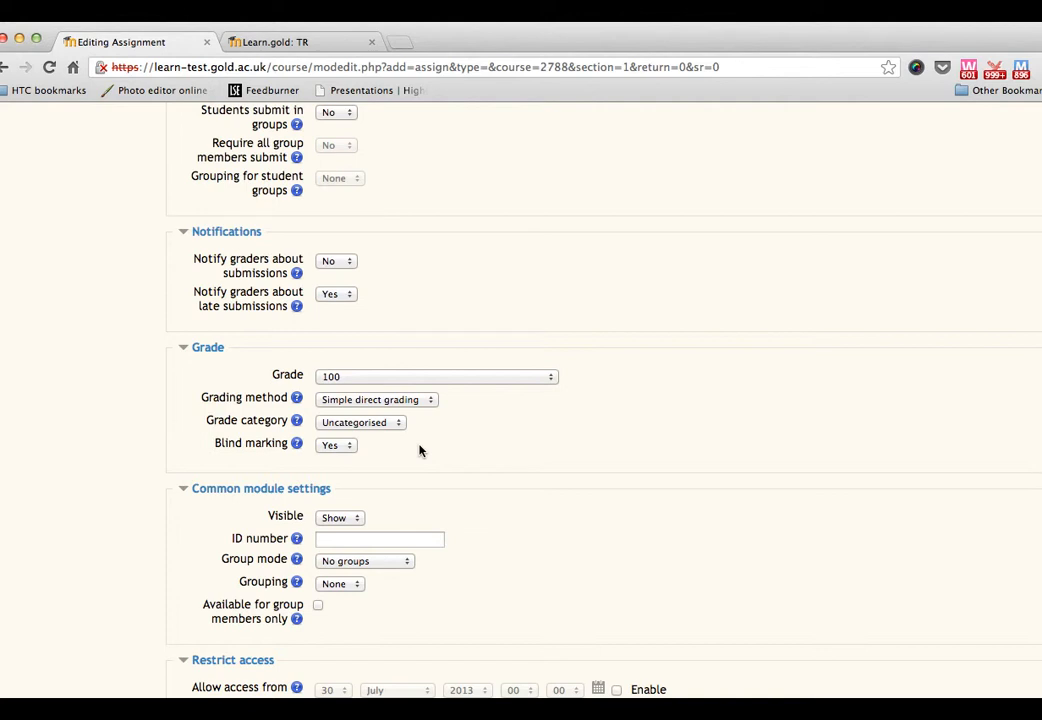
Step: Save the new assignment with its current access and completion settings and return to the course
{"action": "scroll", "coordinate": [420, 451], "scroll_direction": "down", "scroll_amount": 5}
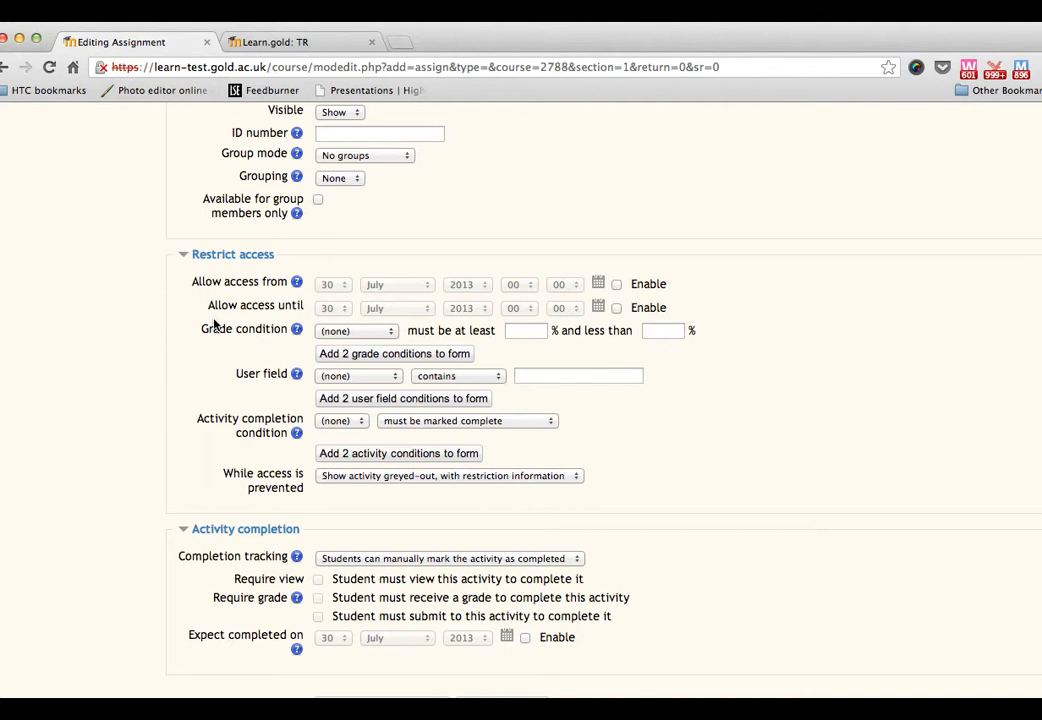
{"action": "scroll", "coordinate": [220, 380], "scroll_direction": "down", "scroll_amount": 5}
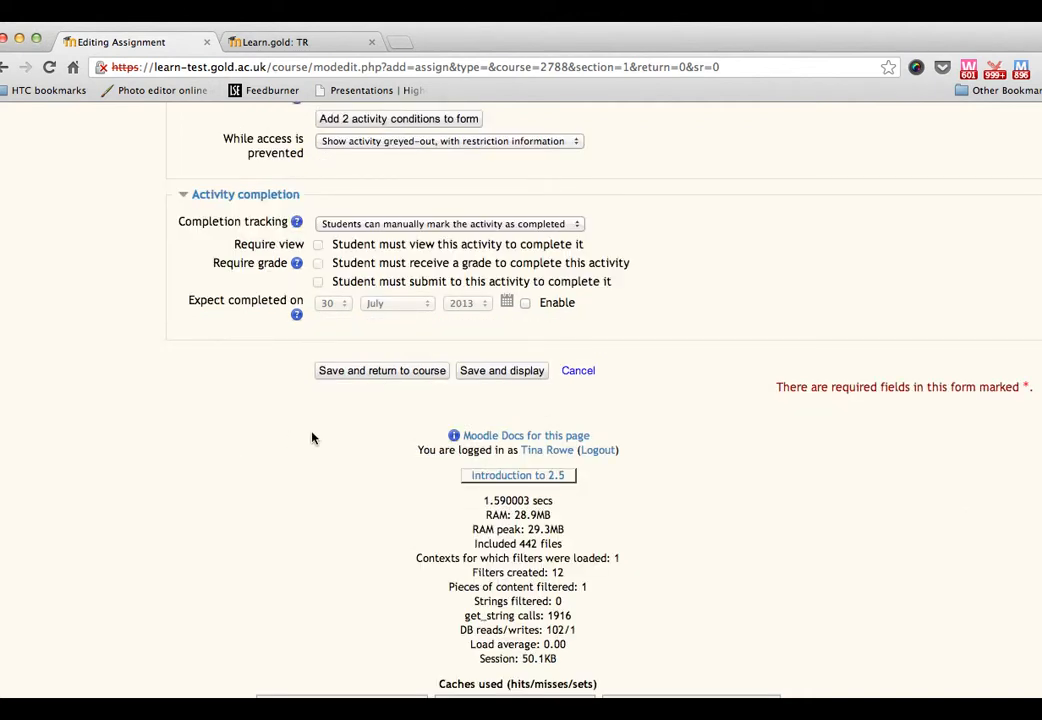
{"action": "left_click", "coordinate": [374, 378]}
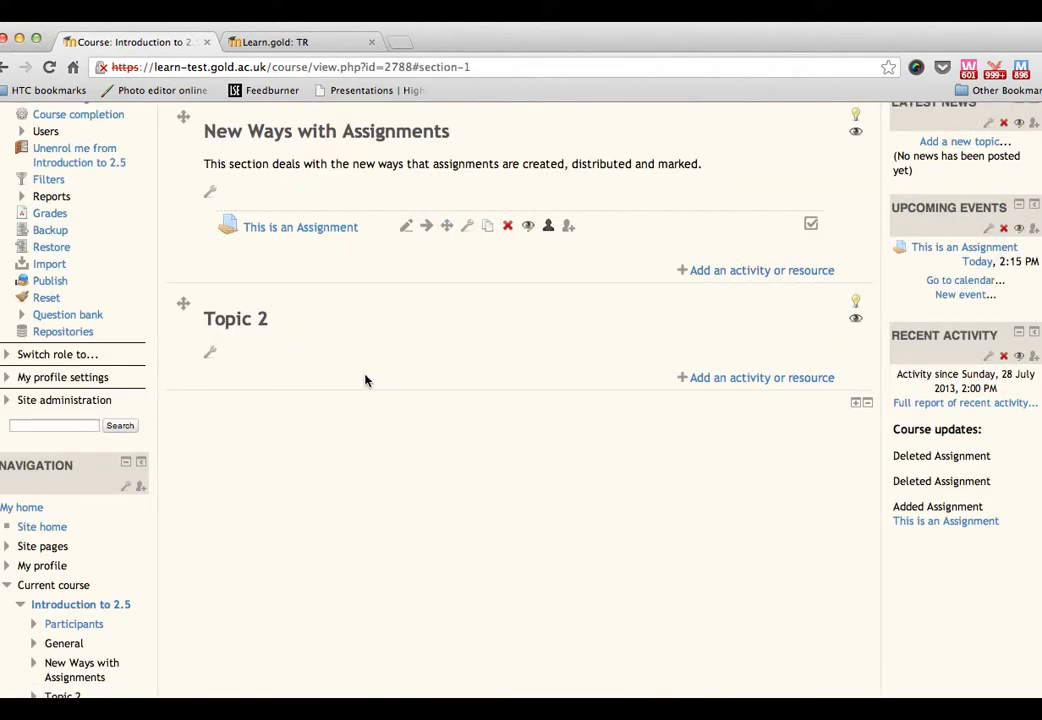
Step: Open the "This is an Assignment" activity and review its grading summary and submission status
{"action": "left_click", "coordinate": [332, 229]}
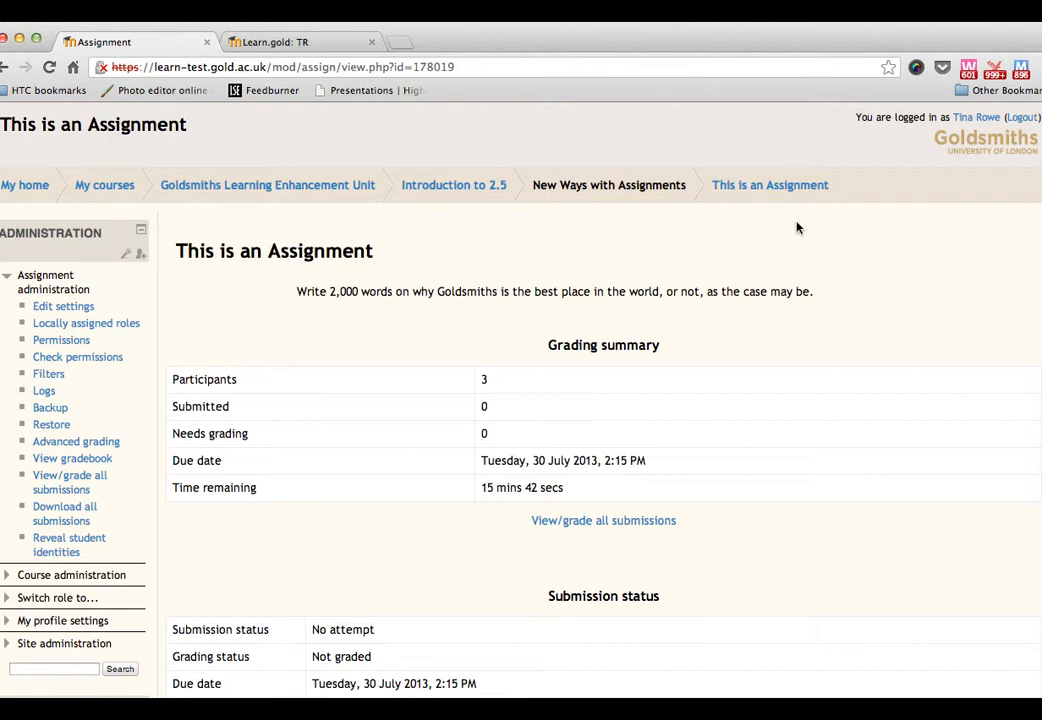
{"action": "left_click_drag", "start_coordinate": [251, 380], "coordinate": [173, 374]}
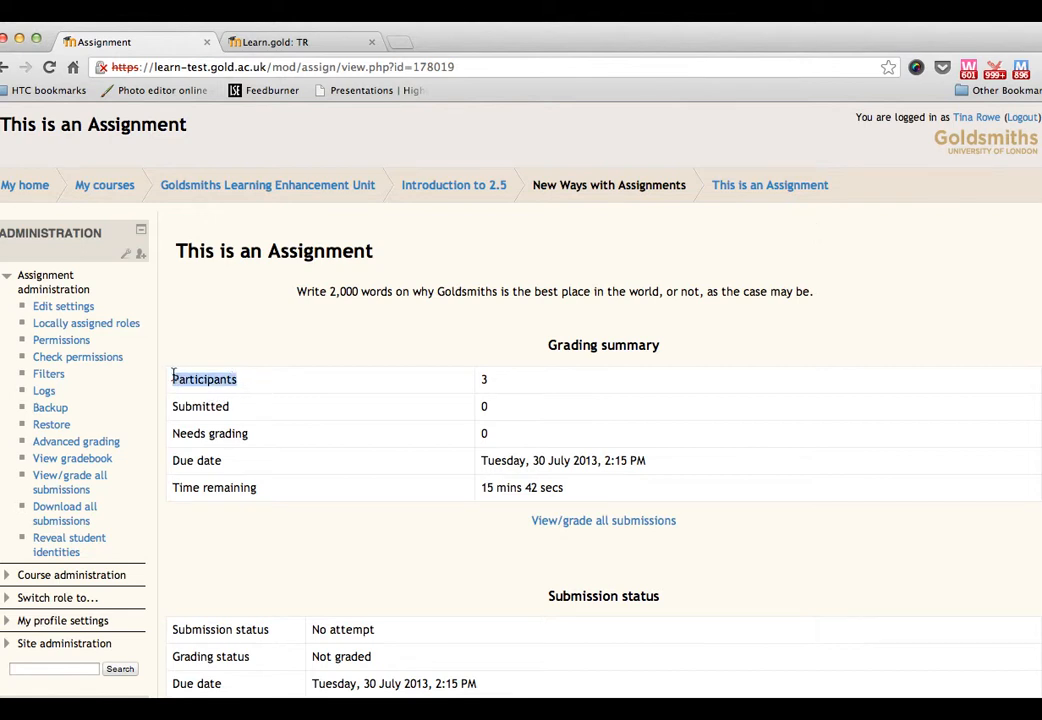
{"action": "double_click", "coordinate": [205, 409]}
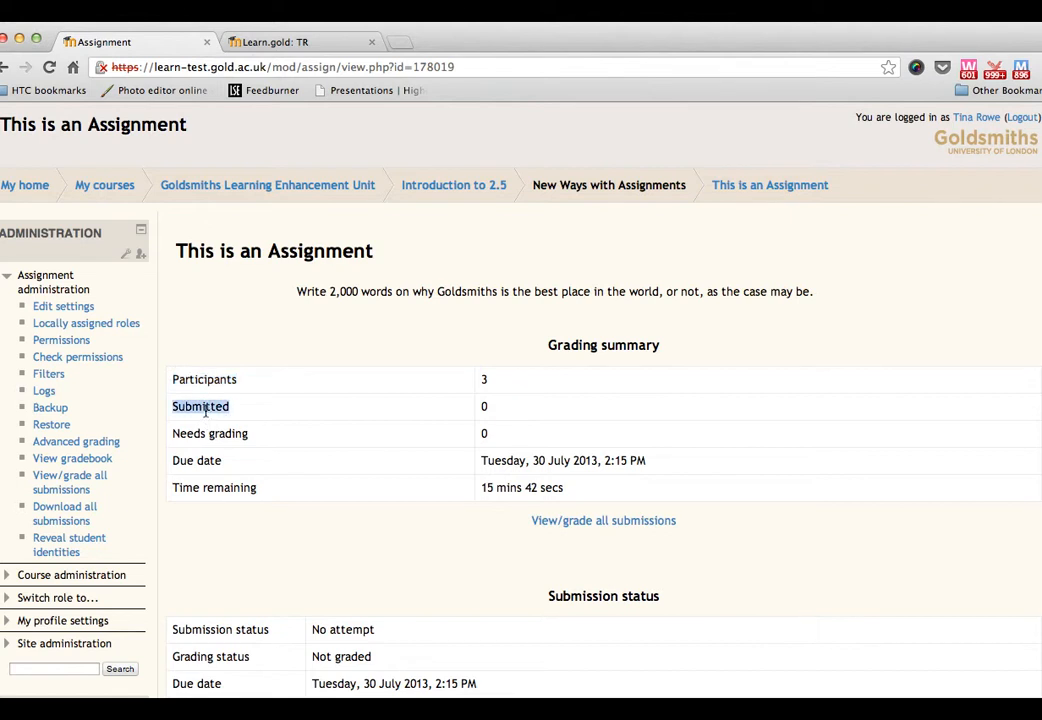
{"action": "double_click", "coordinate": [200, 436]}
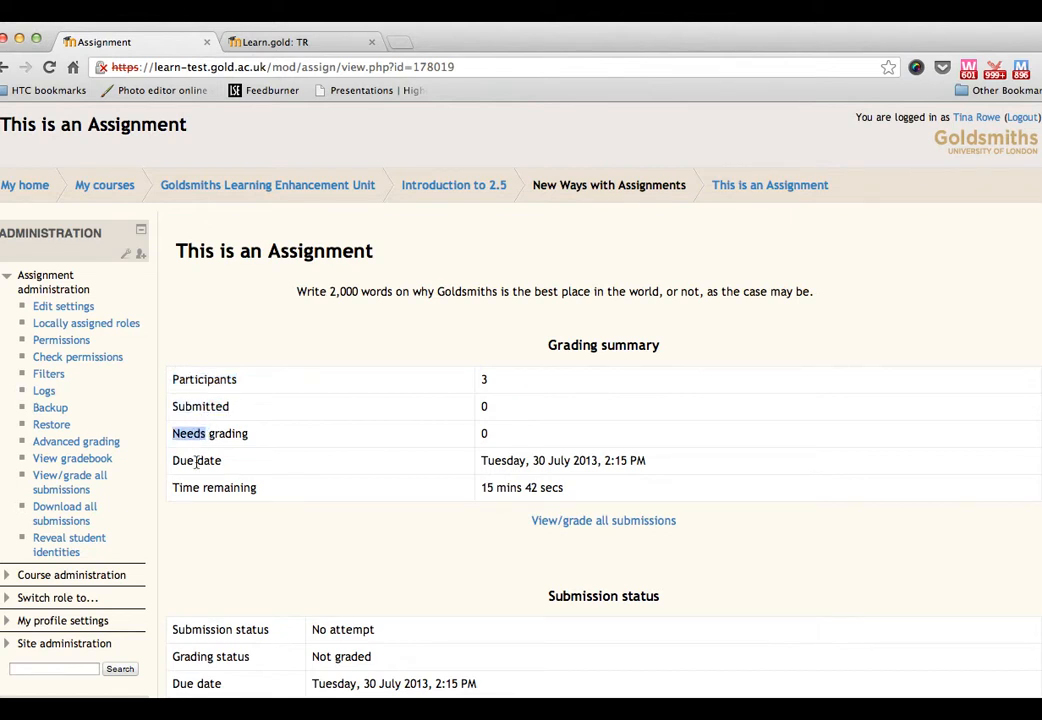
{"action": "left_click", "coordinate": [197, 460]}
{"action": "scroll", "coordinate": [354, 523], "scroll_direction": "down", "scroll_amount": 3}
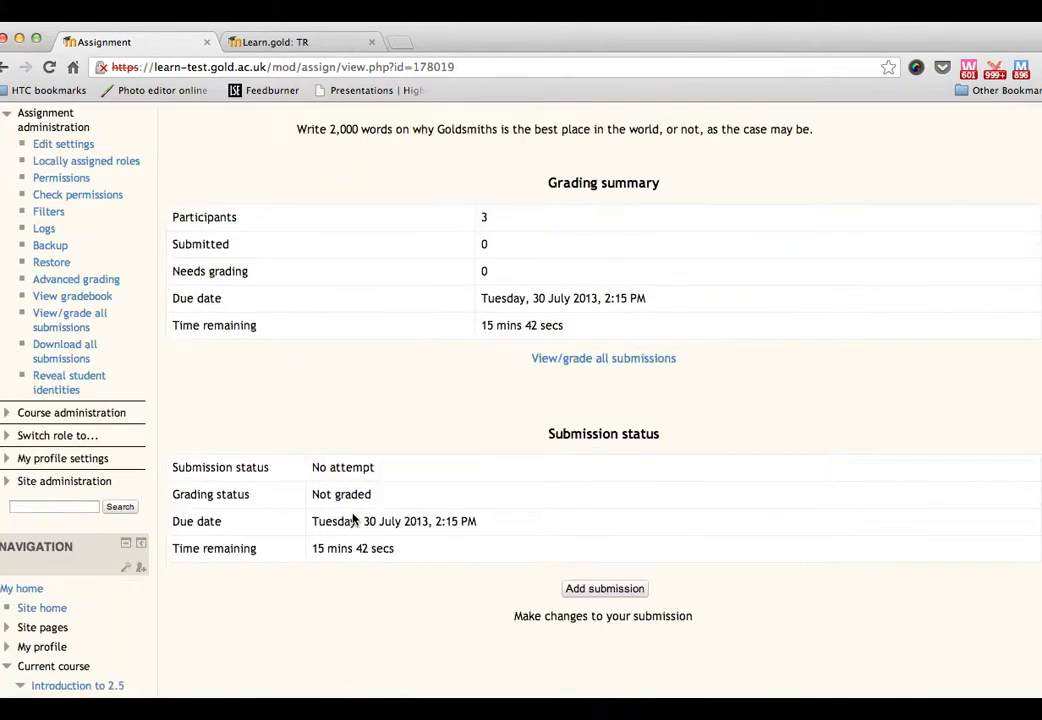